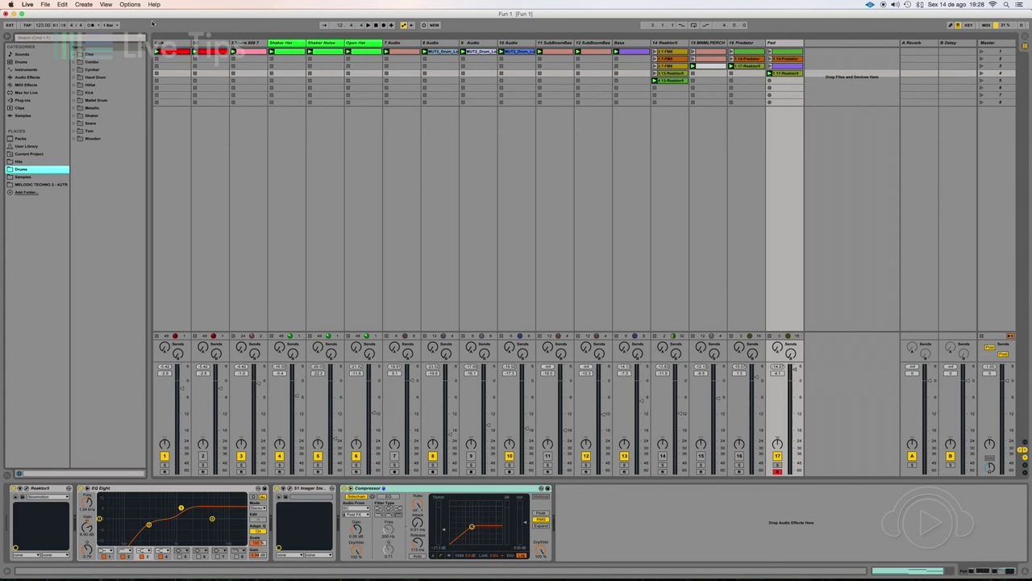
# Step: Review the MIDI notes of the five clips on the 14 Reaktor5 track, one after another
pyautogui.click(667, 82)
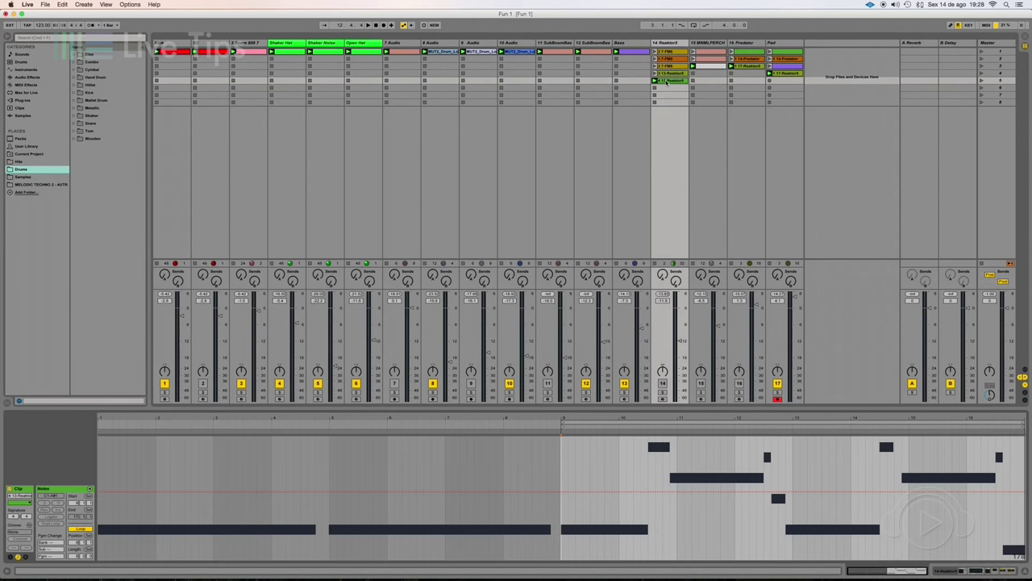
pyautogui.click(666, 74)
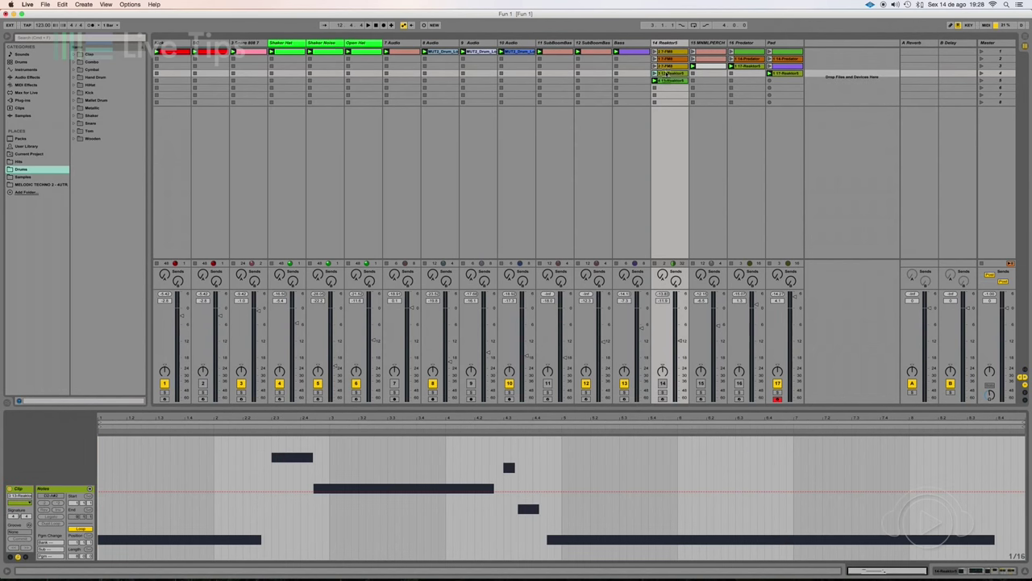
pyautogui.click(666, 67)
pyautogui.click(668, 58)
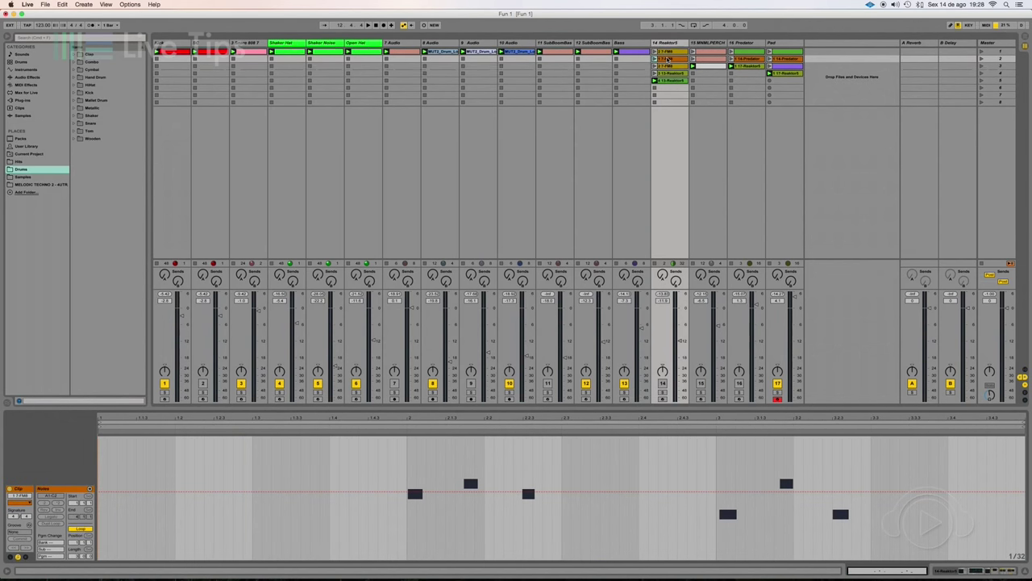
pyautogui.click(668, 52)
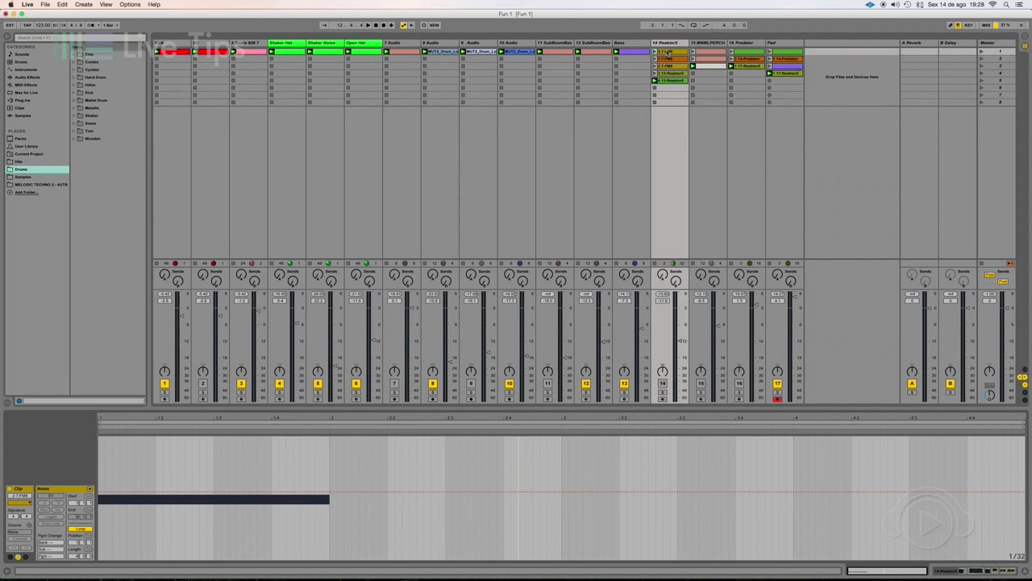
# Step: Solo the 14 Reaktor5 track and open the clip in its fifth slot
pyautogui.click(662, 393)
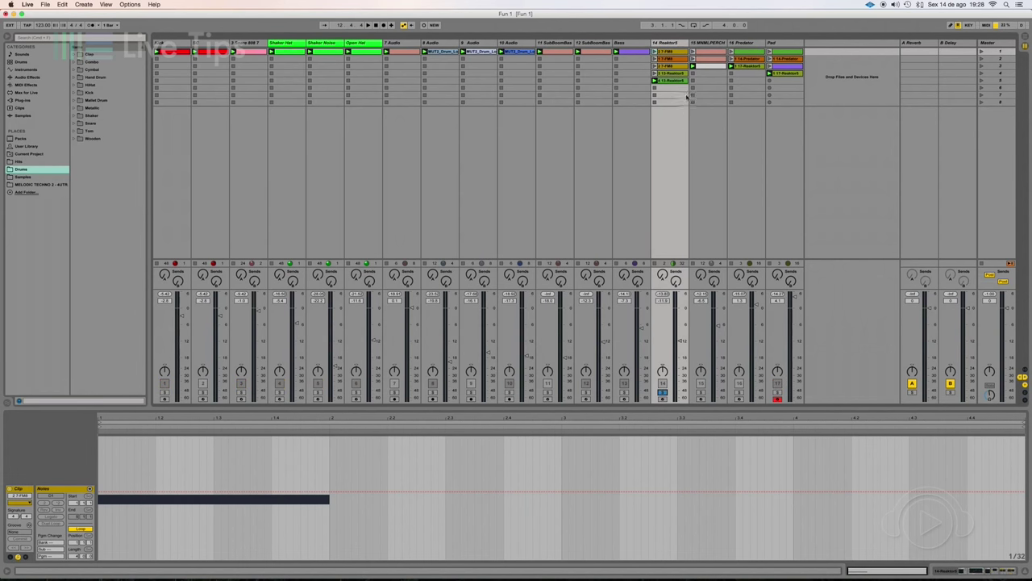
pyautogui.click(668, 43)
pyautogui.click(669, 80)
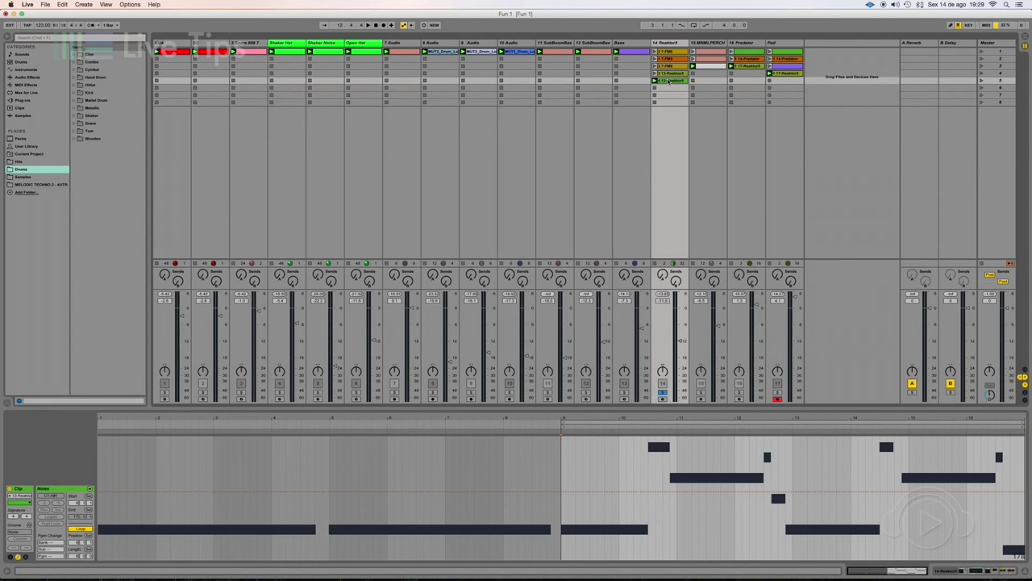
pyautogui.click(670, 41)
# Step: Examine the contents of Fun 1.als and the Samples folder in the Current Project place
pyautogui.click(27, 154)
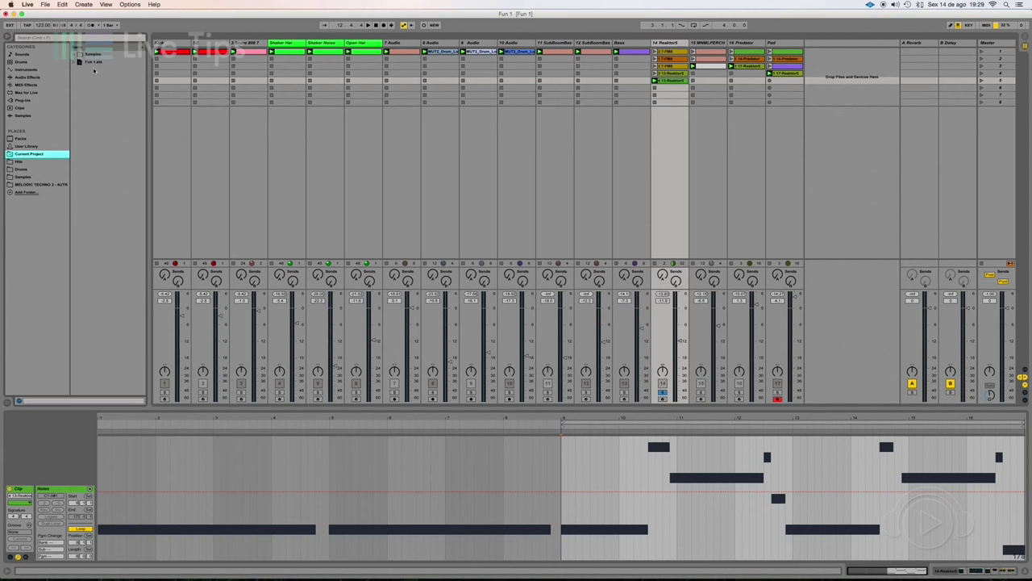
pyautogui.click(73, 61)
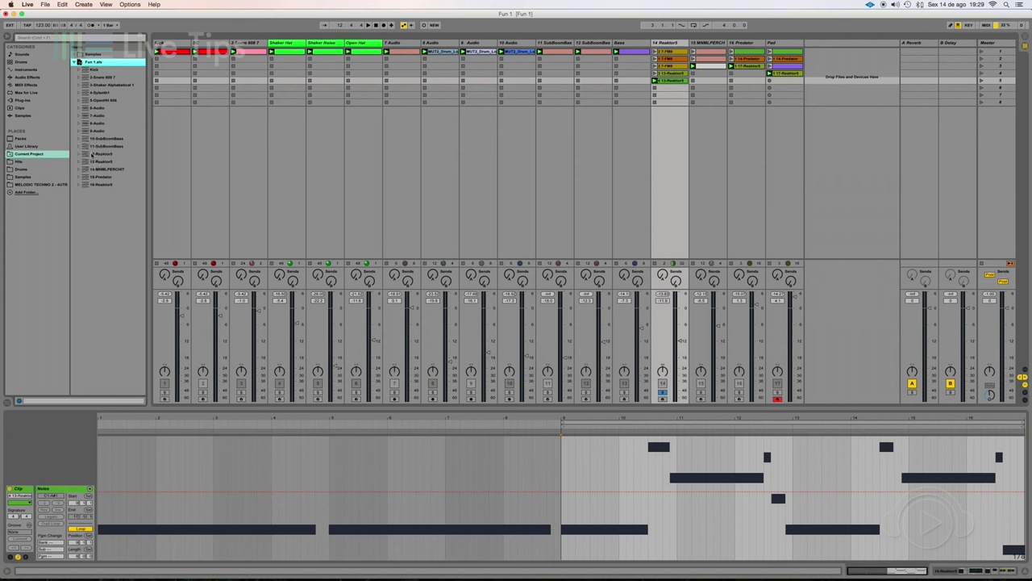
pyautogui.click(77, 61)
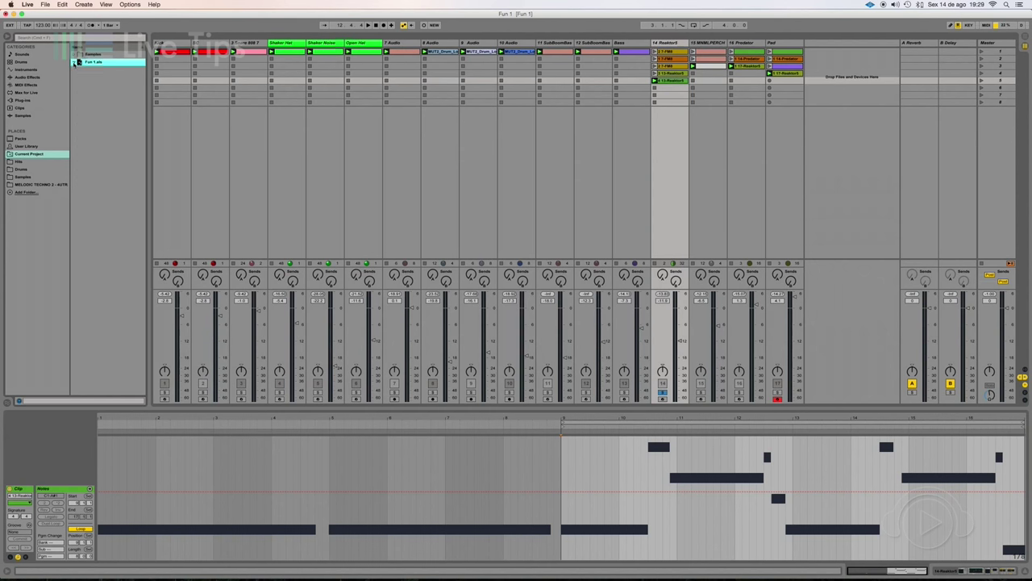
pyautogui.click(74, 55)
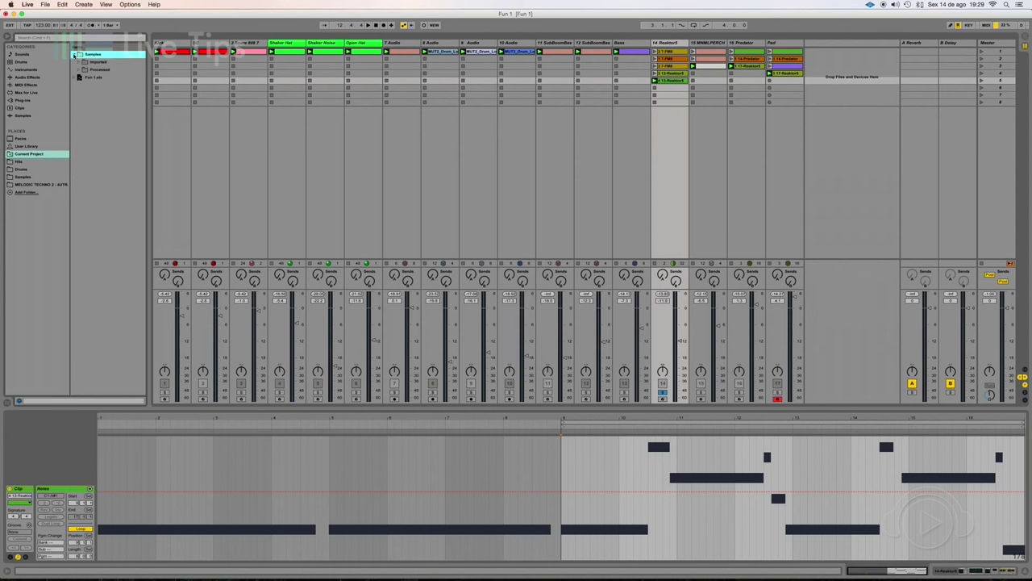
pyautogui.click(74, 55)
# Step: Create a new folder named LiveTips in the User Library
pyautogui.click(27, 147)
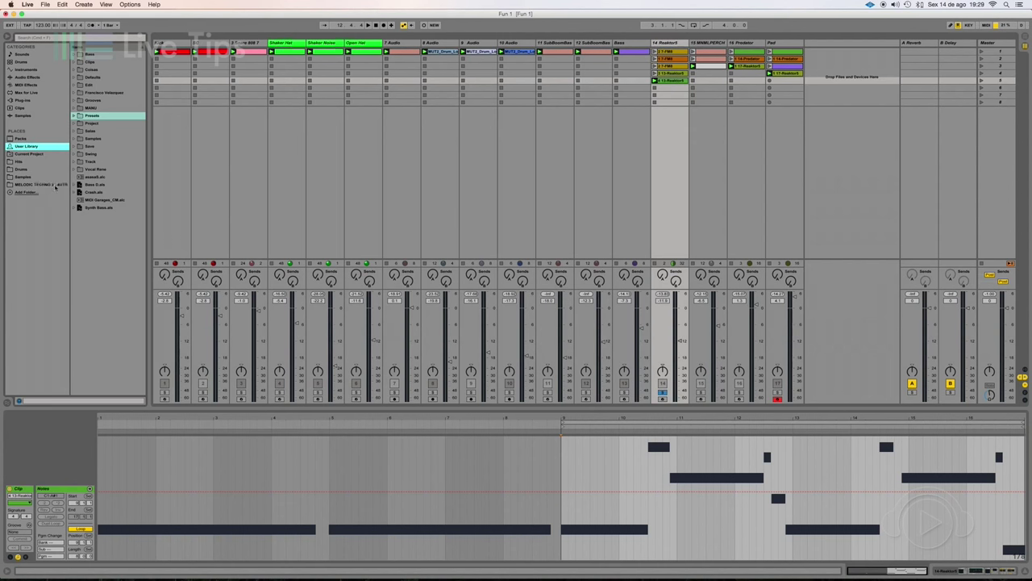
pyautogui.click(94, 109)
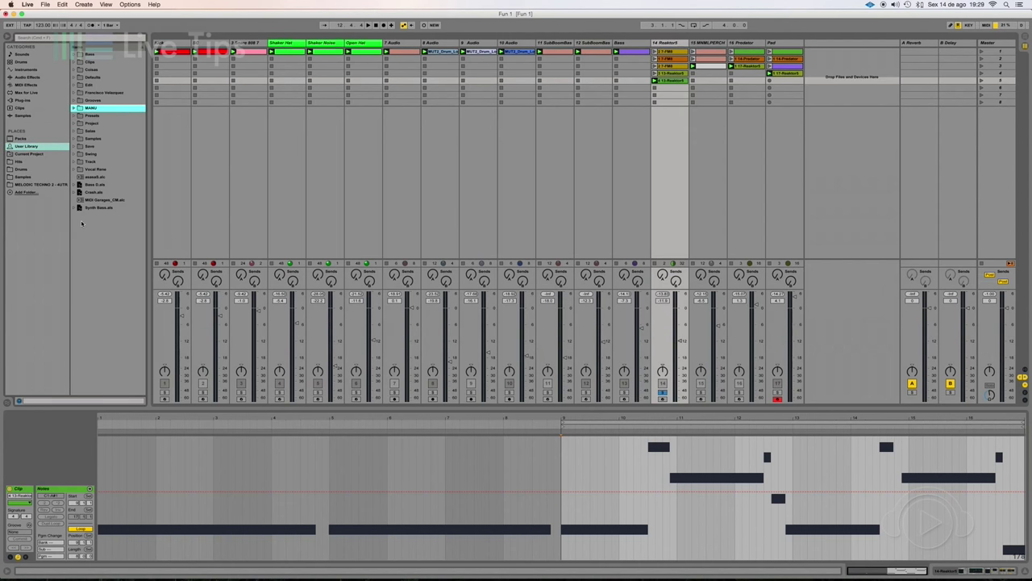
pyautogui.click(117, 93)
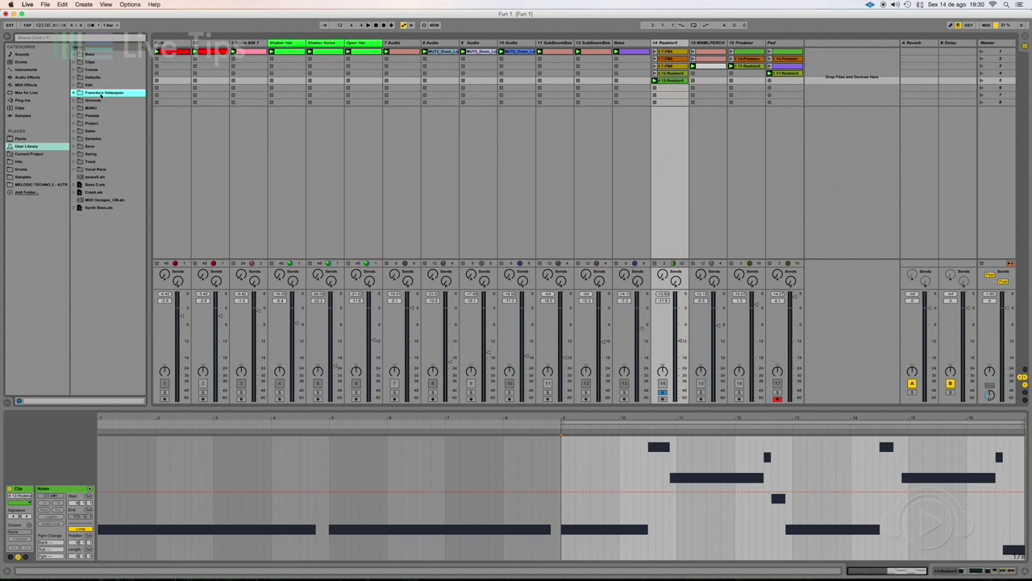
pyautogui.click(98, 169)
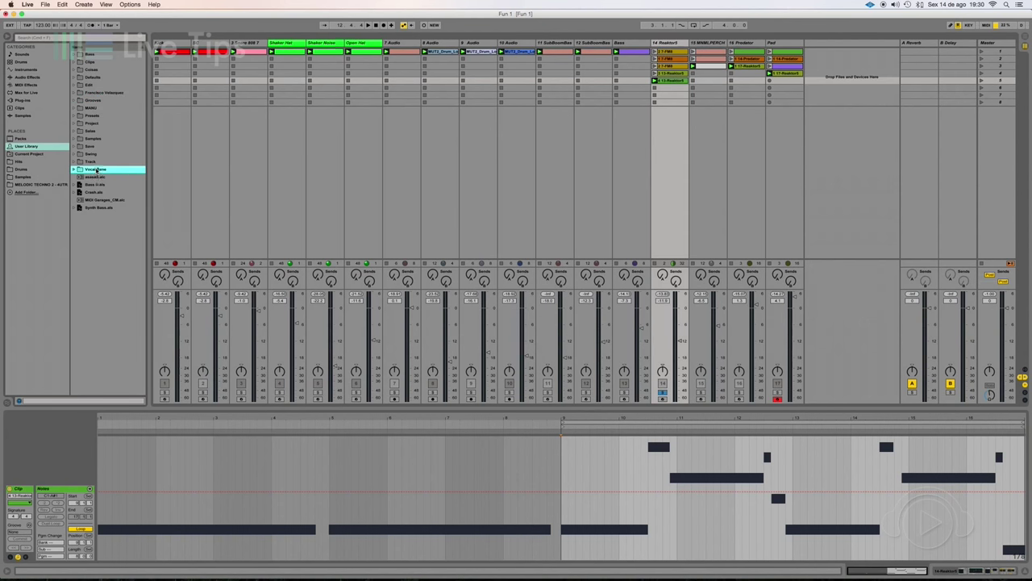
pyautogui.rightClick(96, 235)
pyautogui.click(100, 237)
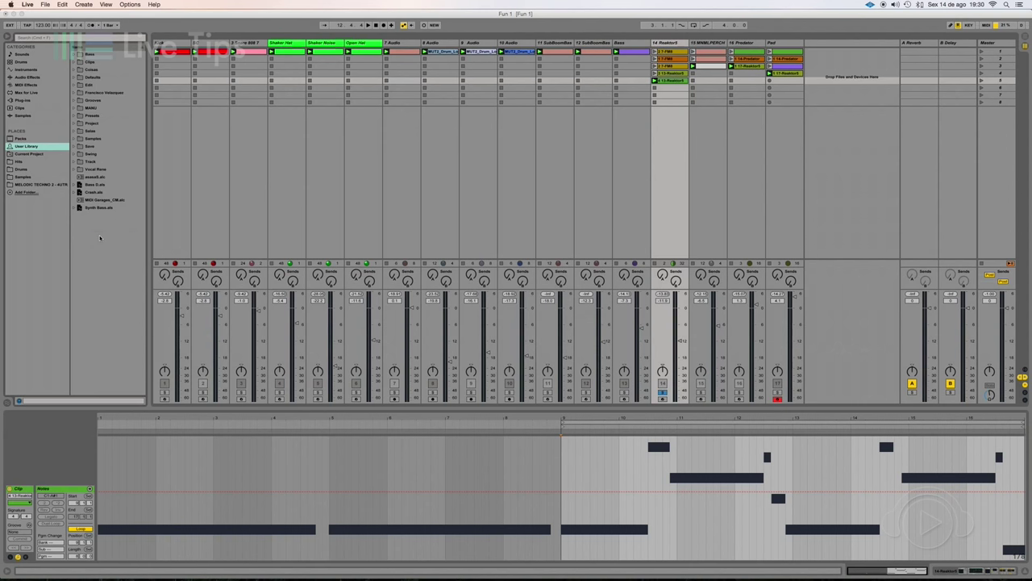
pyautogui.write('Li')
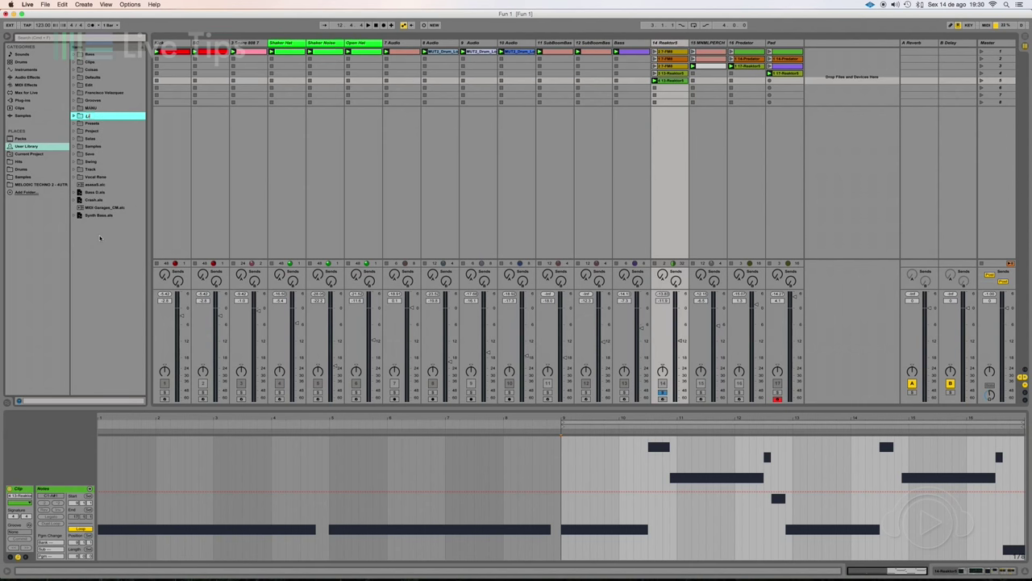
pyautogui.write('veTips')
pyautogui.press('Return')
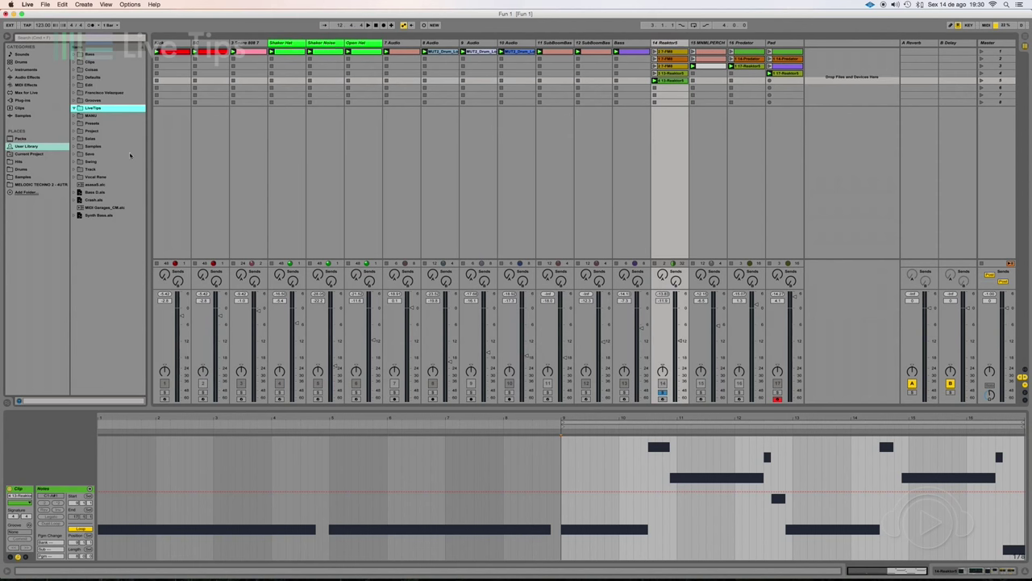
# Step: Save the 14 Reaktor5 track into the LiveTips folder as LiveTips 1.als and collapse the folder
pyautogui.click(666, 44)
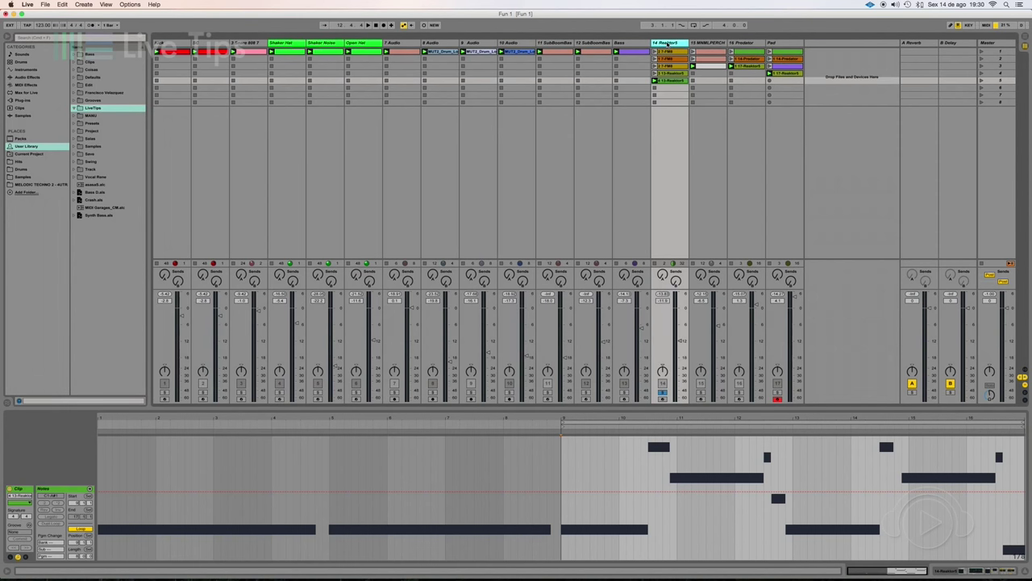
pyautogui.click(92, 107)
pyautogui.moveTo(91, 107); pyautogui.dragTo(92, 110)
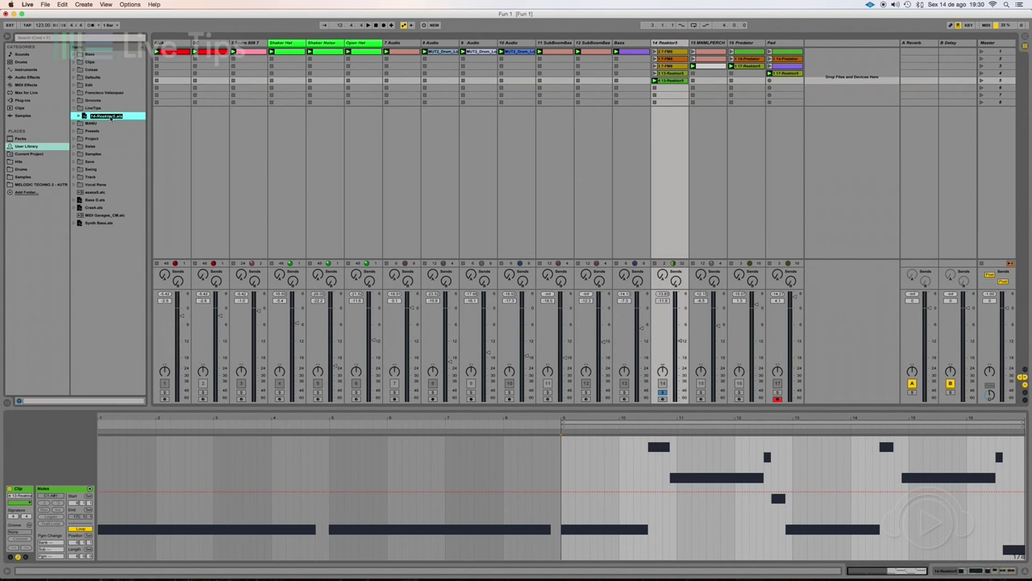
pyautogui.write('LiveTips')
pyautogui.press('Return')
pyautogui.click(73, 108)
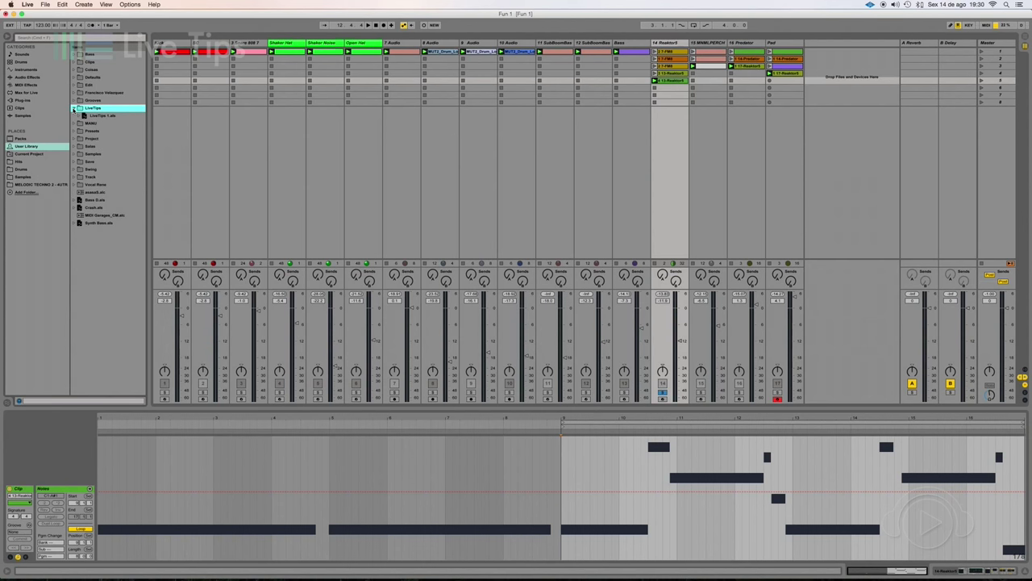
# Step: Delete the 14 Reaktor5 track and load it back from LiveTips 1.als, between the Bass and MNMLPERCH tracks
pyautogui.click(666, 43)
pyautogui.press('Delete')
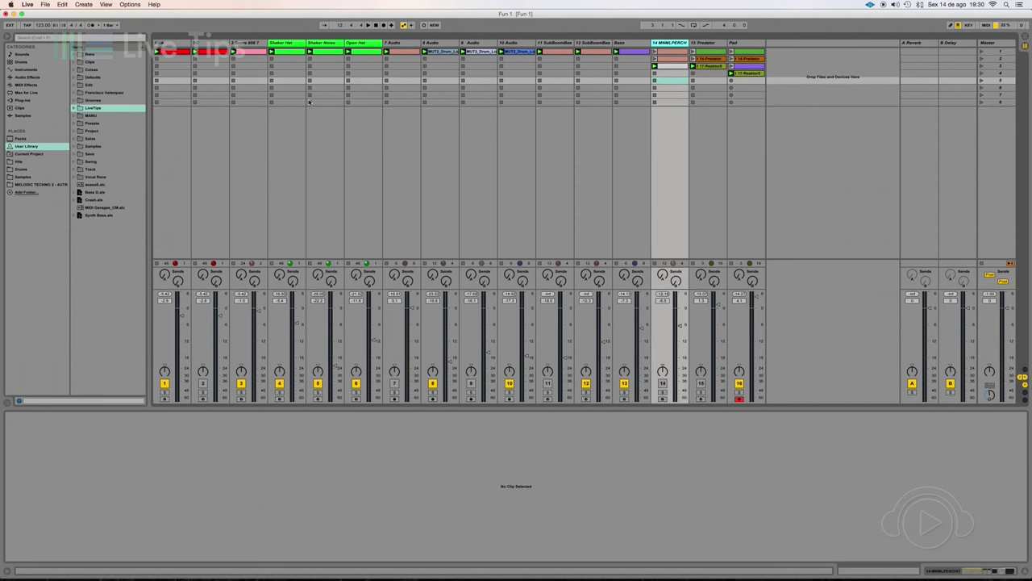
pyautogui.click(73, 108)
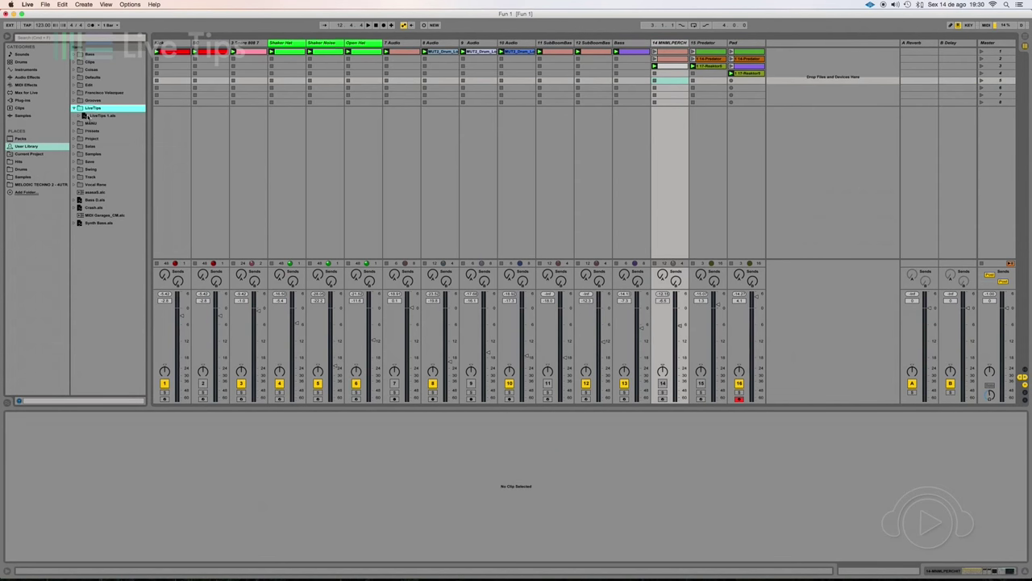
pyautogui.moveTo(83, 116); pyautogui.dragTo(650, 42)
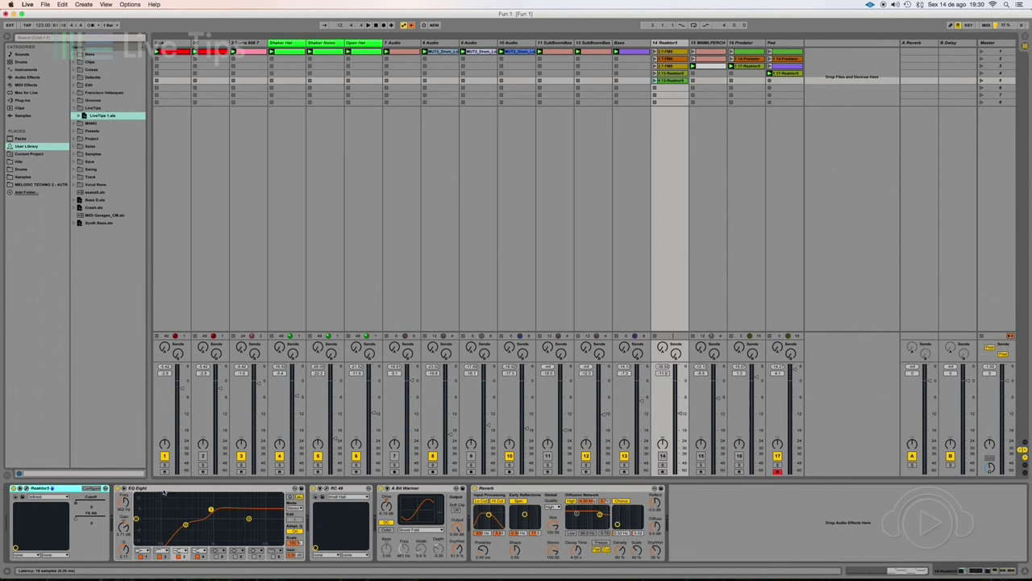
# Step: Examine the reloaded track's device chain: Reaktor5, EQ Eight, RC 48, A Bit Warmer and Reverb
pyautogui.click(168, 488)
pyautogui.click(346, 489)
pyautogui.click(431, 490)
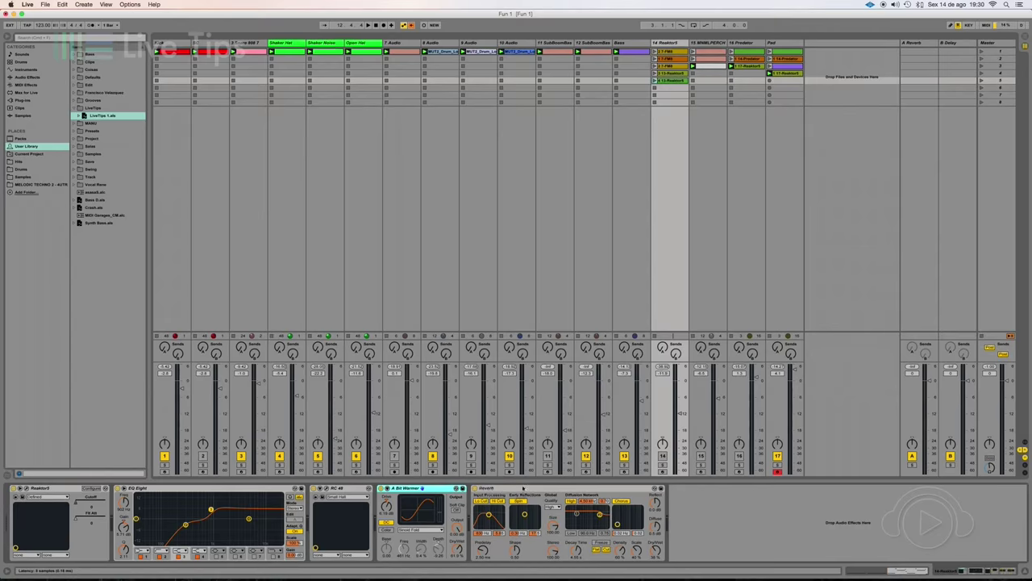
pyautogui.click(484, 491)
pyautogui.click(705, 495)
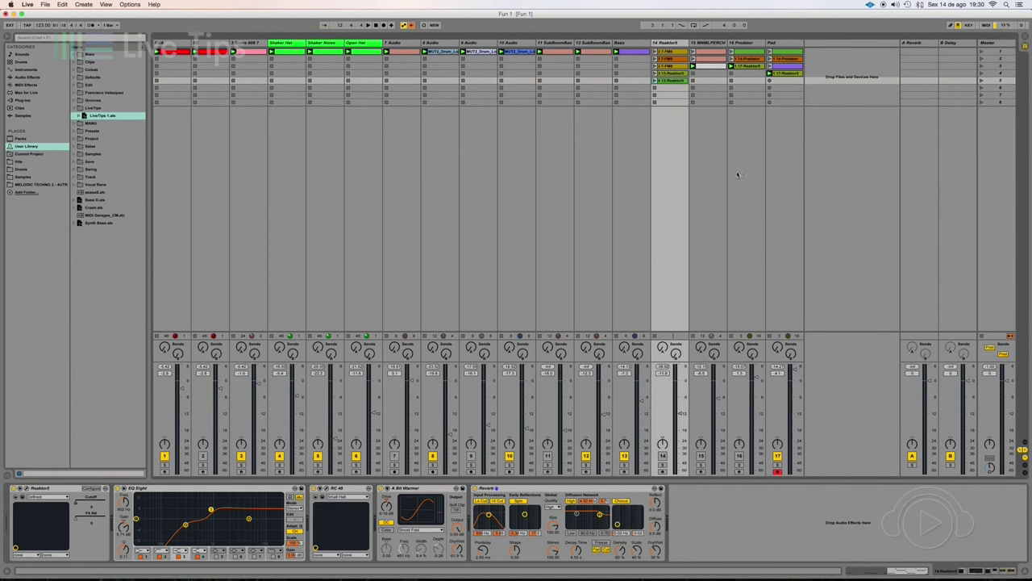
pyautogui.click(656, 43)
pyautogui.click(270, 492)
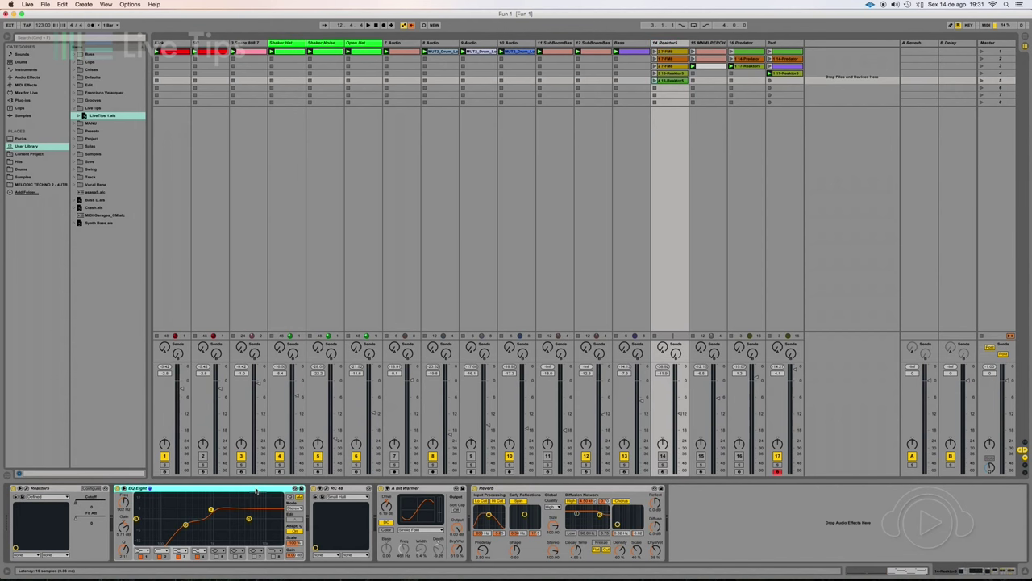
pyautogui.click(355, 488)
pyautogui.click(441, 489)
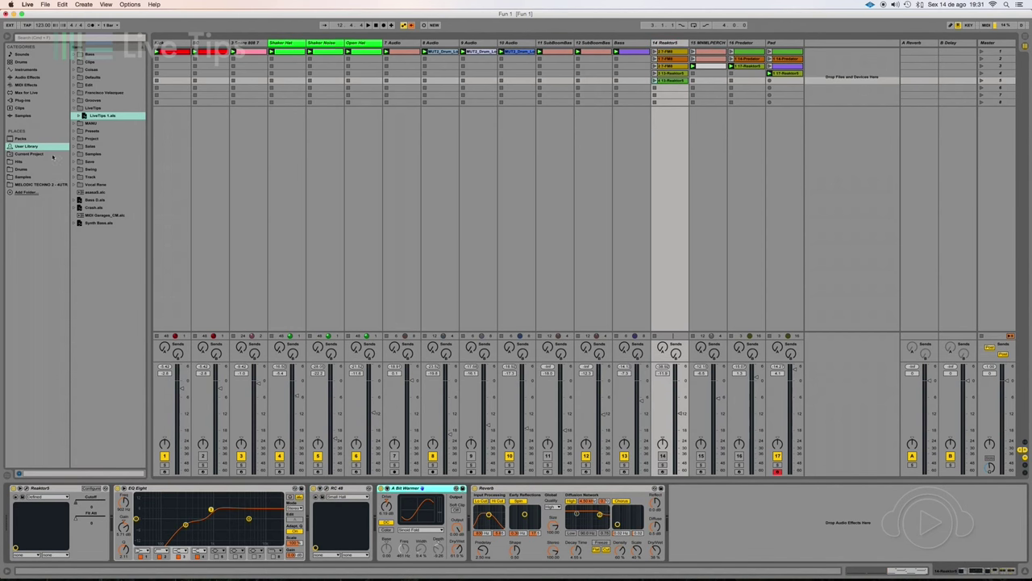
pyautogui.click(523, 490)
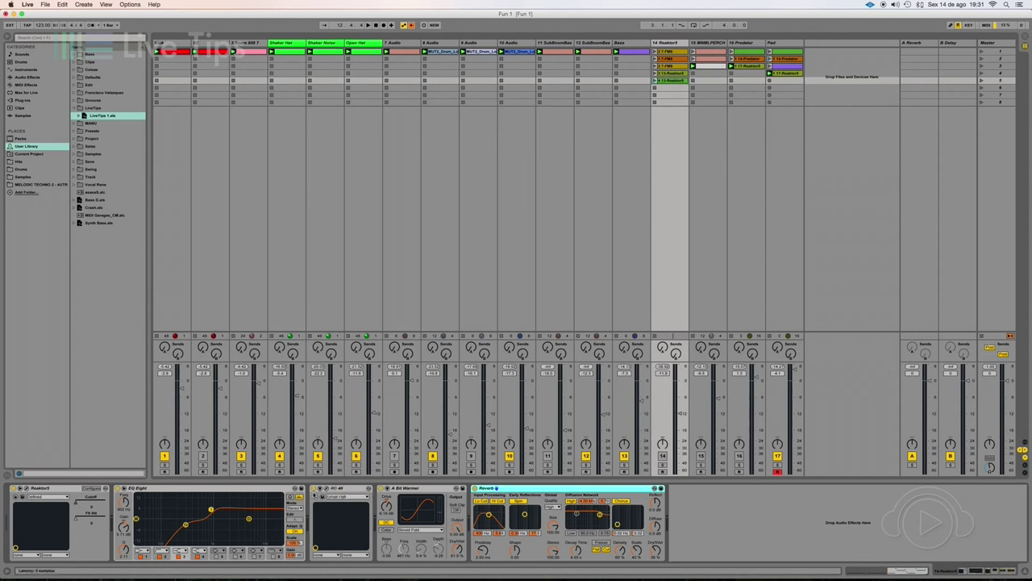
pyautogui.click(246, 490)
pyautogui.click(339, 490)
pyautogui.click(408, 489)
pyautogui.click(480, 490)
pyautogui.click(260, 491)
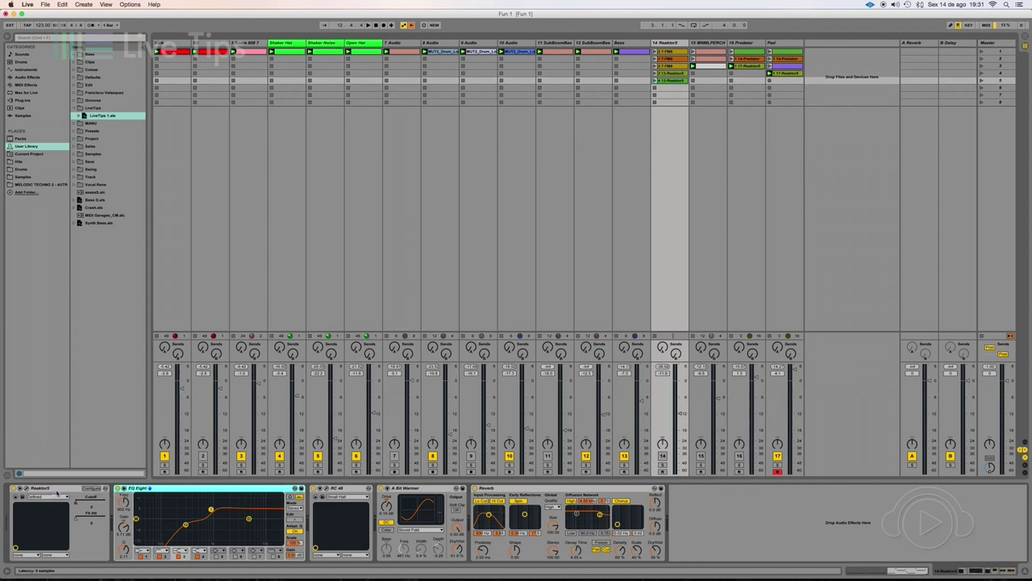
pyautogui.click(58, 490)
# Step: Switch to Finder and locate the saved track file in the LiveTips folder under Música, Ableton, User Library
pyautogui.click(81, 107)
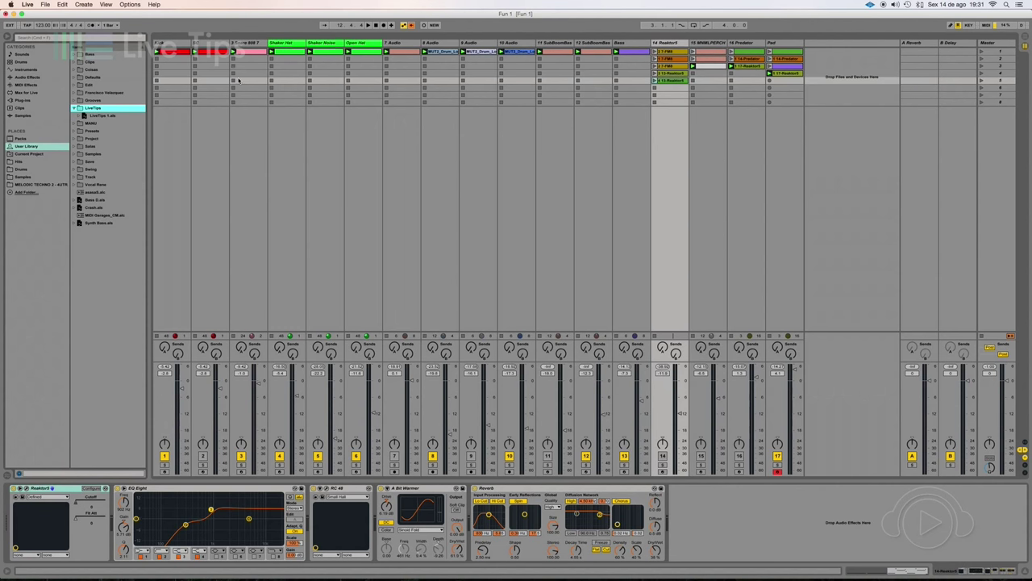
pyautogui.moveTo(499, 572)
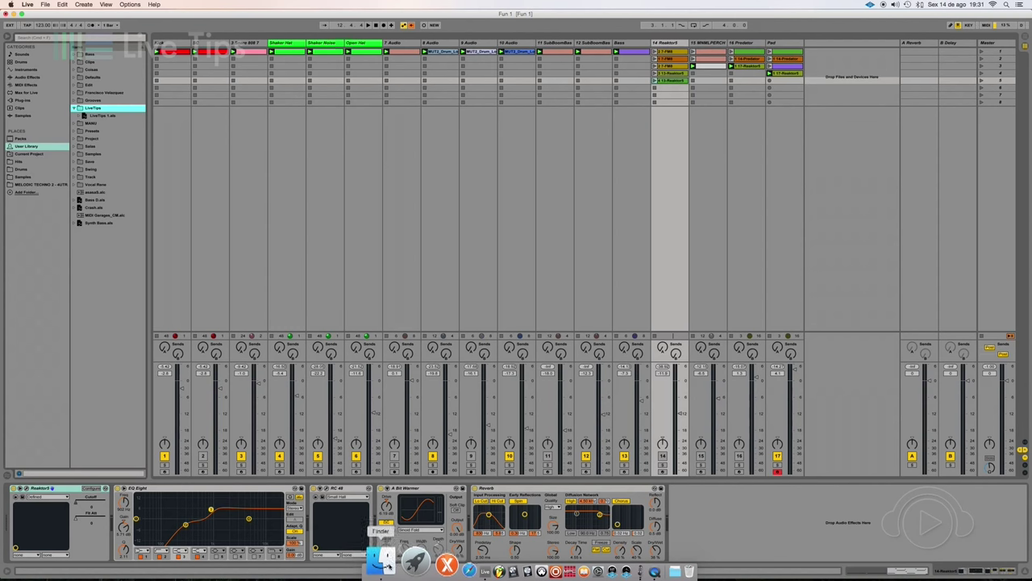
pyautogui.click(387, 562)
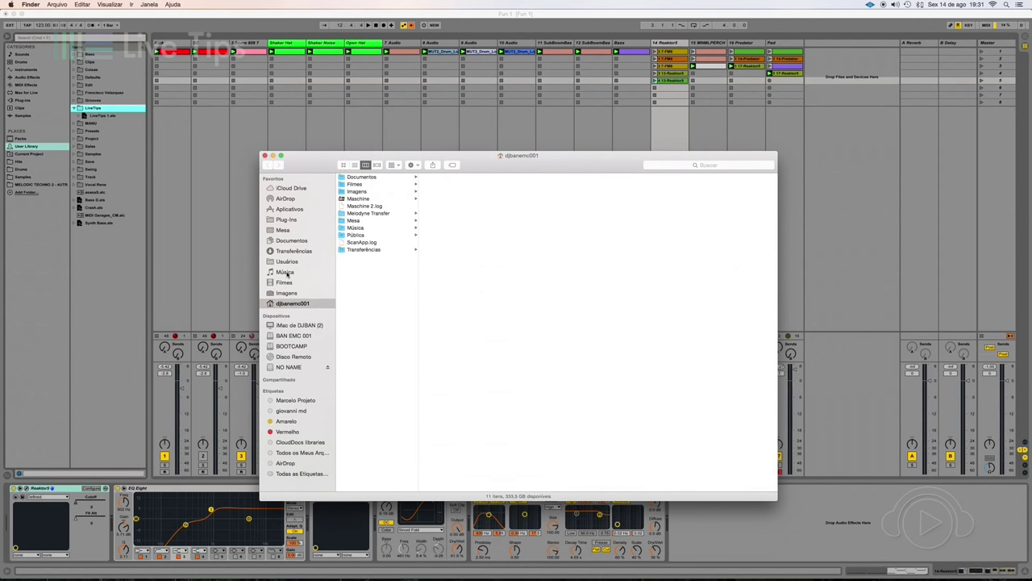
pyautogui.click(286, 272)
pyautogui.click(359, 178)
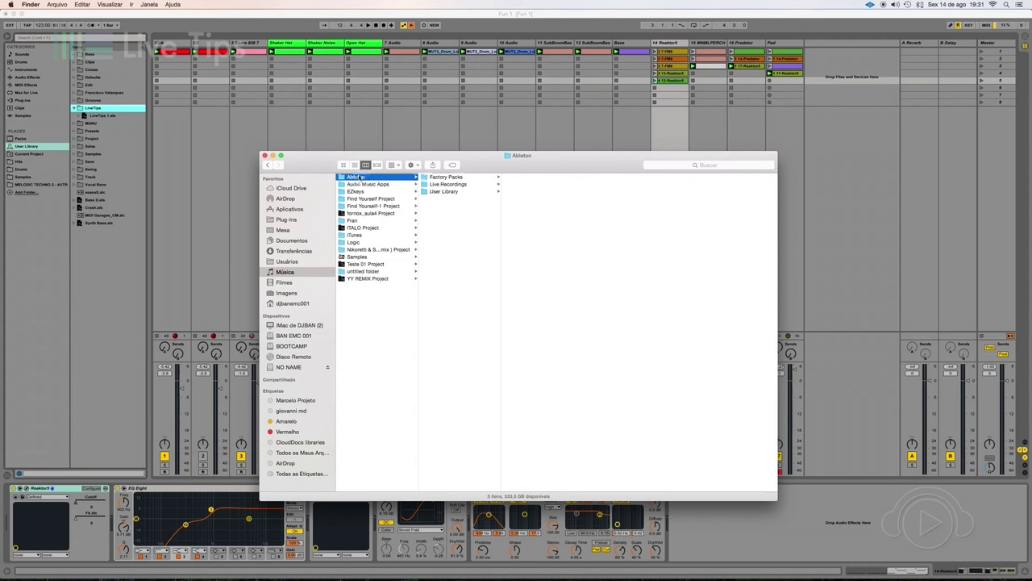
pyautogui.click(437, 192)
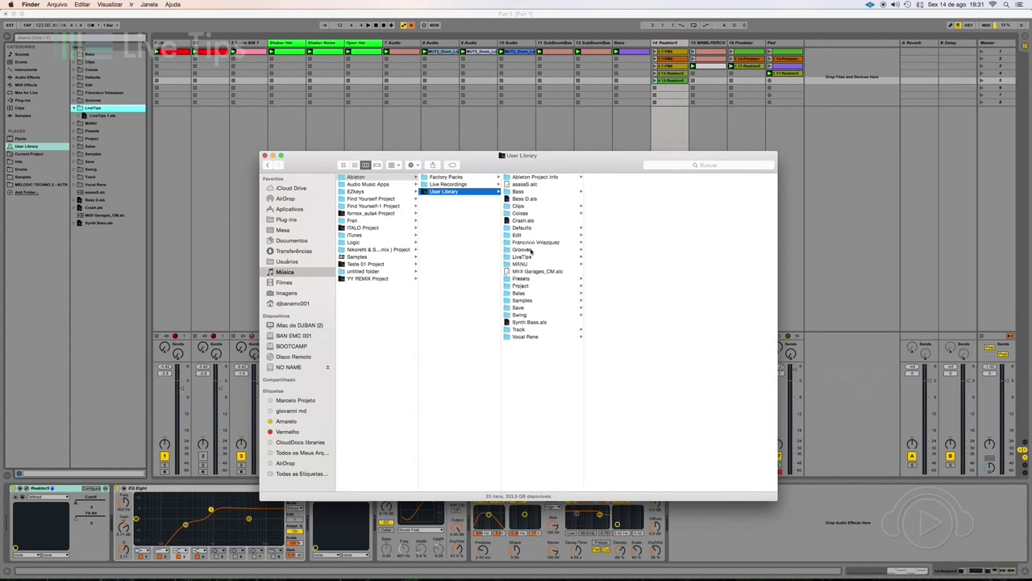
pyautogui.click(525, 257)
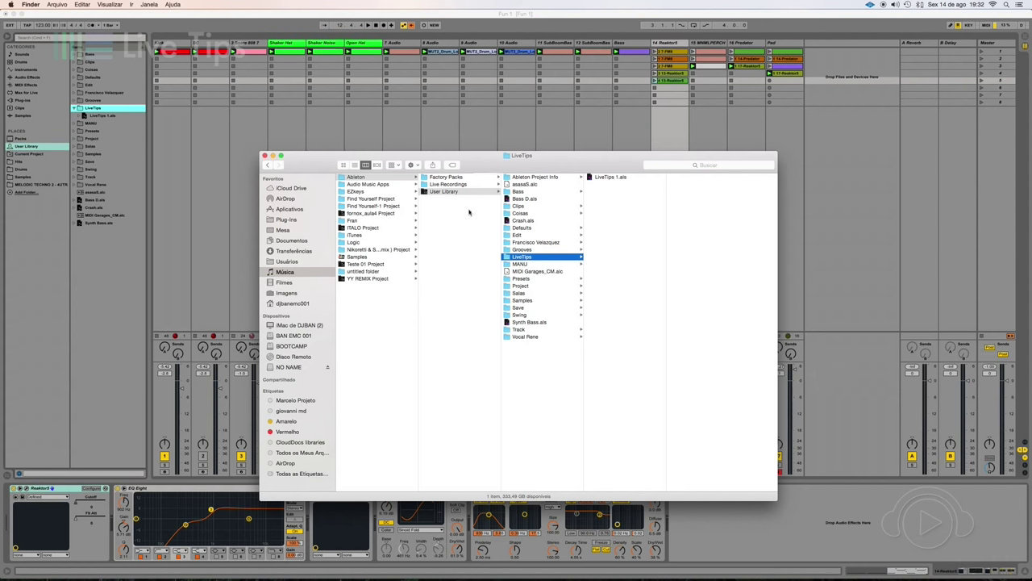
# Step: Go back to the Ableton folder in Finder and open its User Library folder to view the contents
pyautogui.click(486, 200)
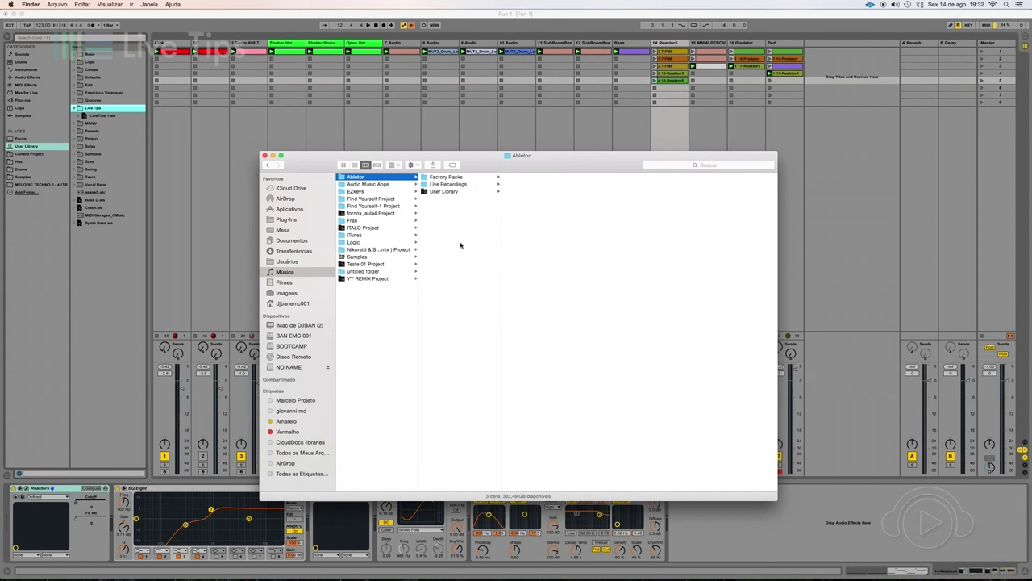
pyautogui.click(462, 192)
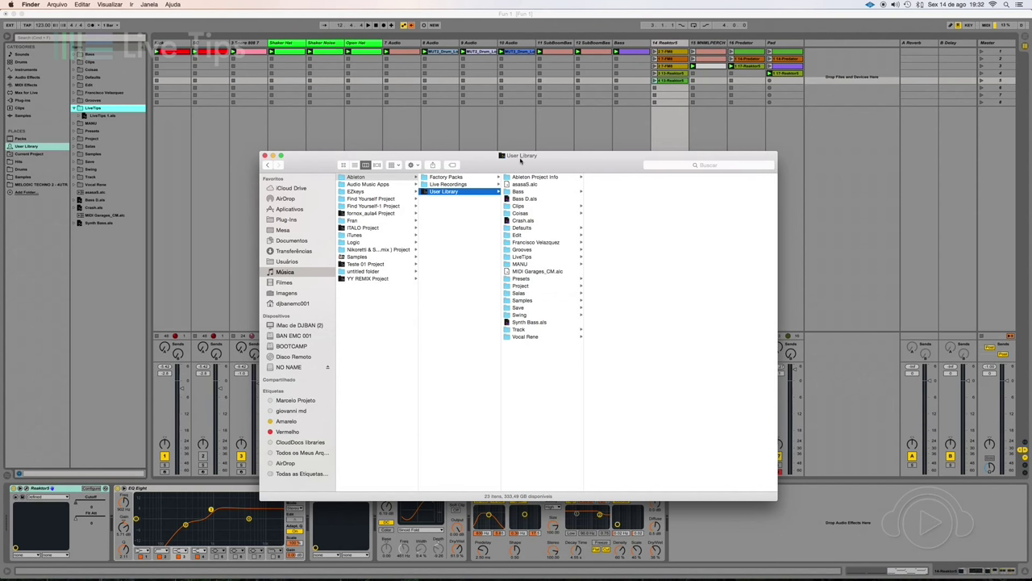
pyautogui.moveTo(520, 162); pyautogui.dragTo(544, 157)
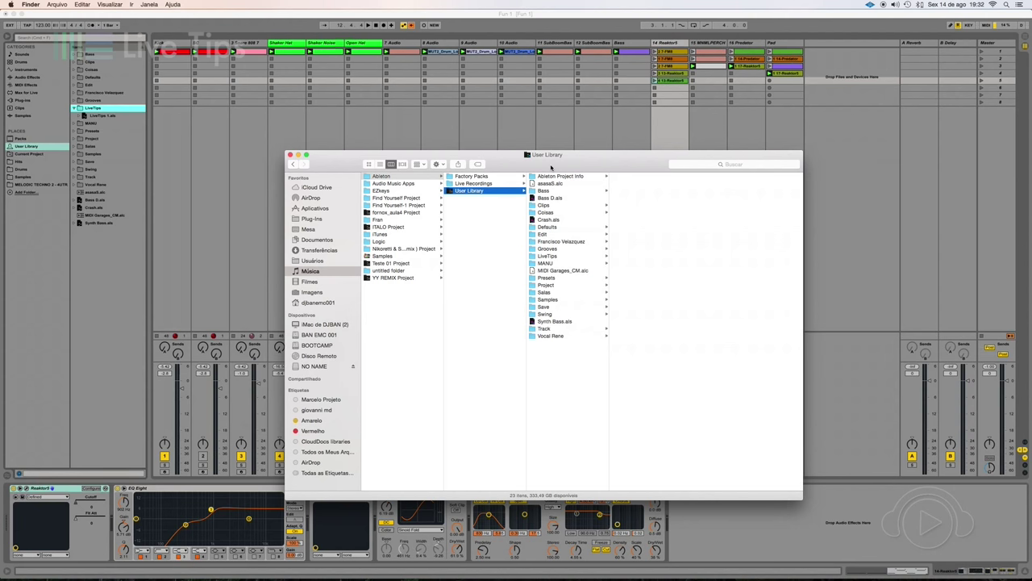
pyautogui.moveTo(518, 161); pyautogui.dragTo(504, 146)
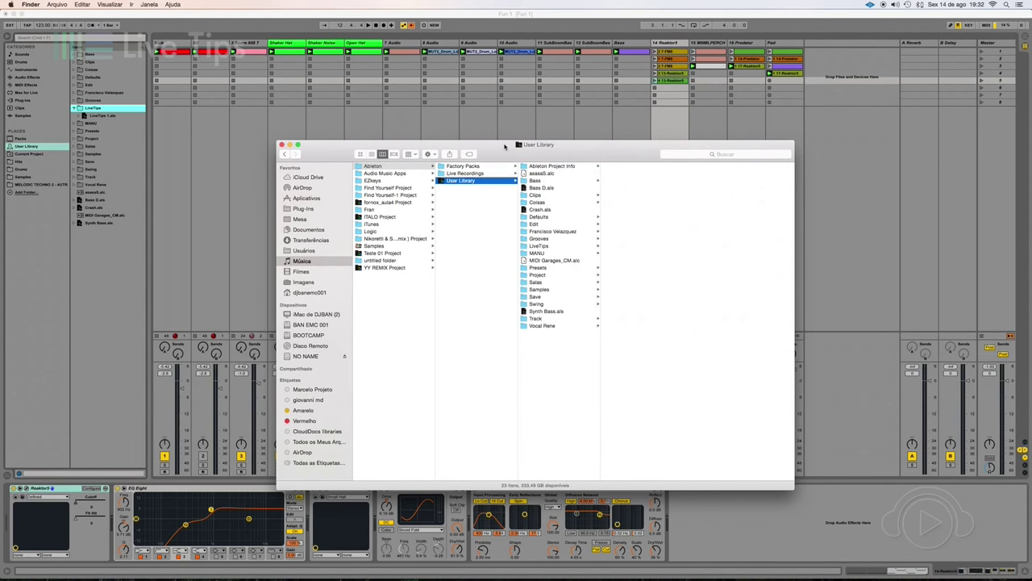
pyautogui.moveTo(505, 146)
pyautogui.mouseDown()
pyautogui.moveTo(501, 159)
pyautogui.moveTo(489, 155)
pyautogui.mouseUp()
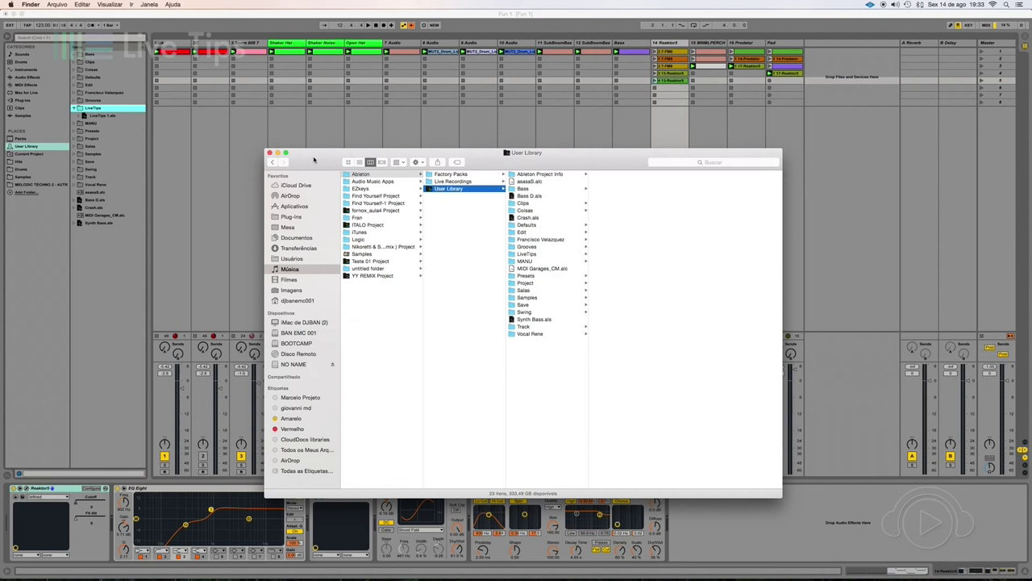
pyautogui.moveTo(315, 160); pyautogui.dragTo(236, 160)
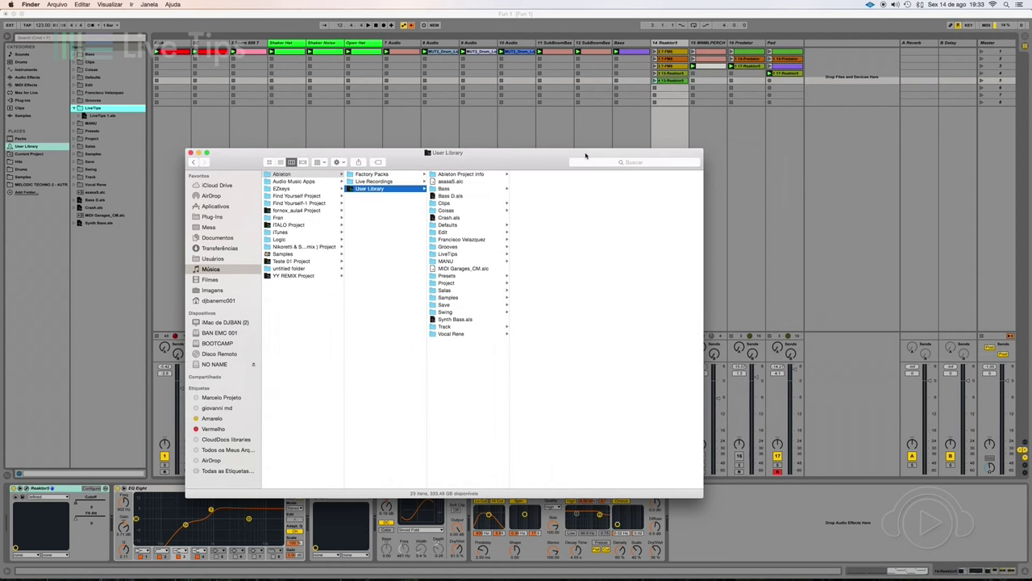